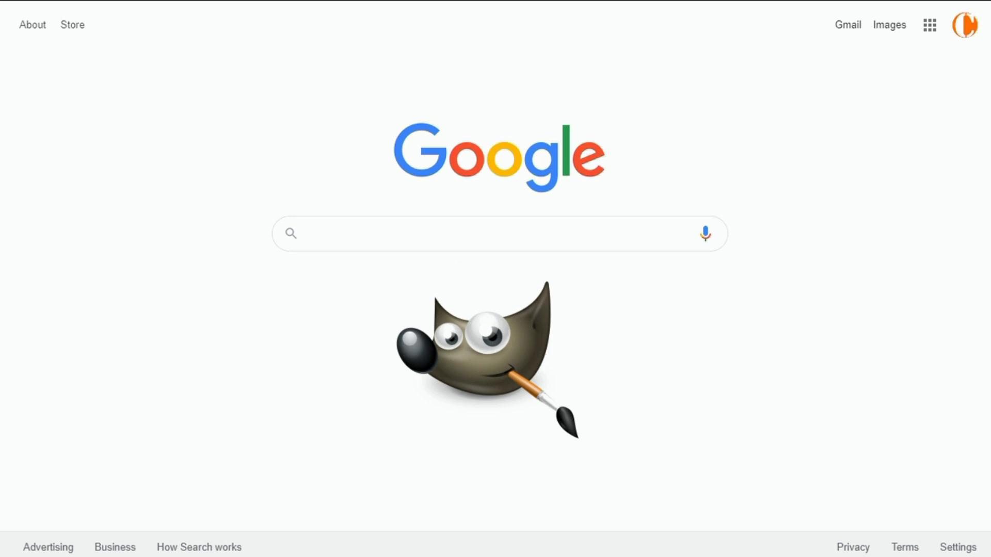
Step: Run a Google search for 'gimp' to list gimp.org and its info panel
click(309, 233)
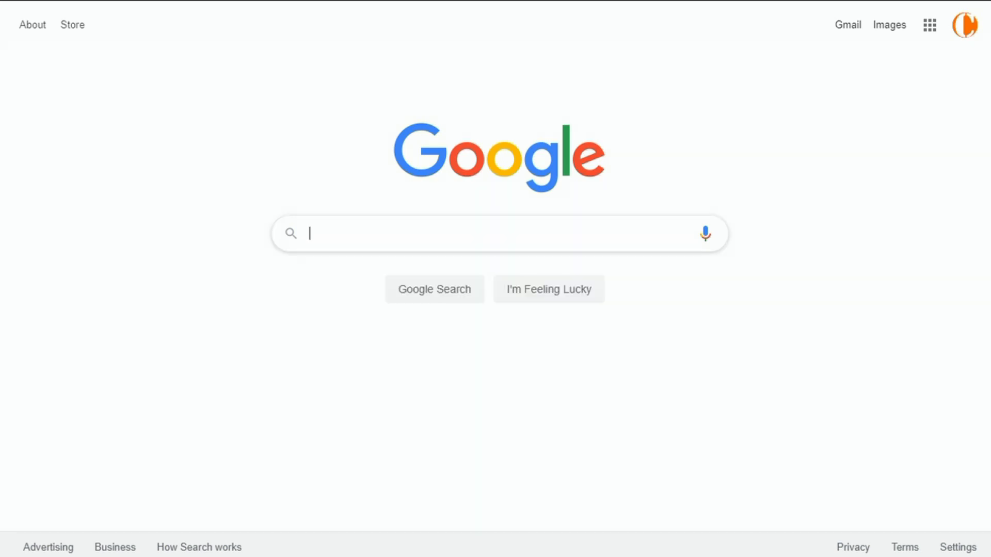
text(gimp)
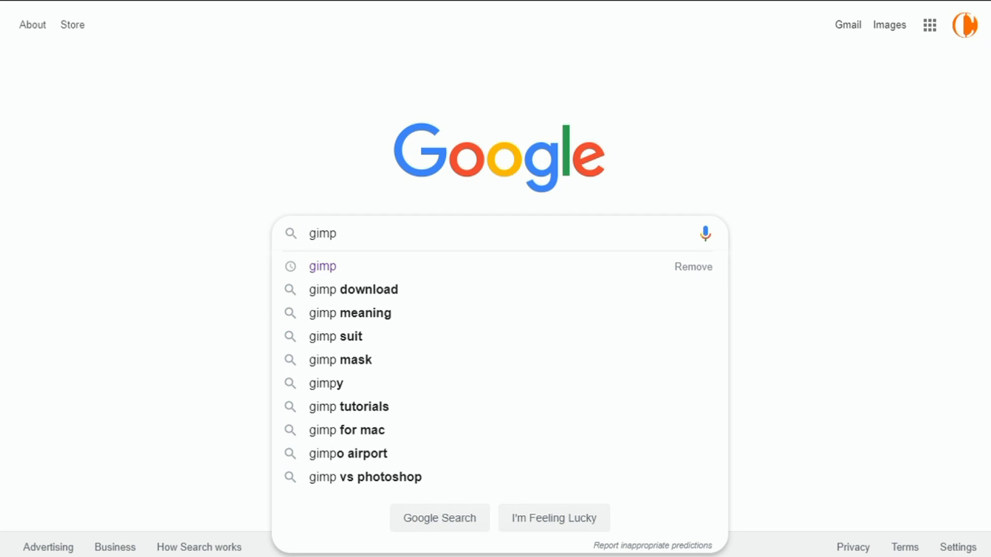
key(Return)
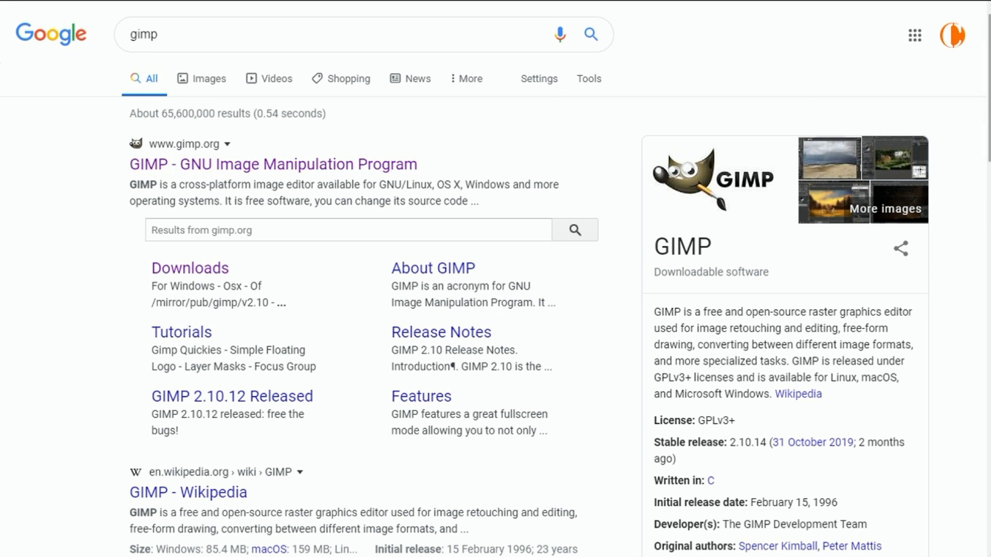
Step: Scroll the gimp results and open the 'GIMP - GNU Image Manipulation Program' link
scroll(495, 278, down, 2)
scroll(495, 279, down, 1)
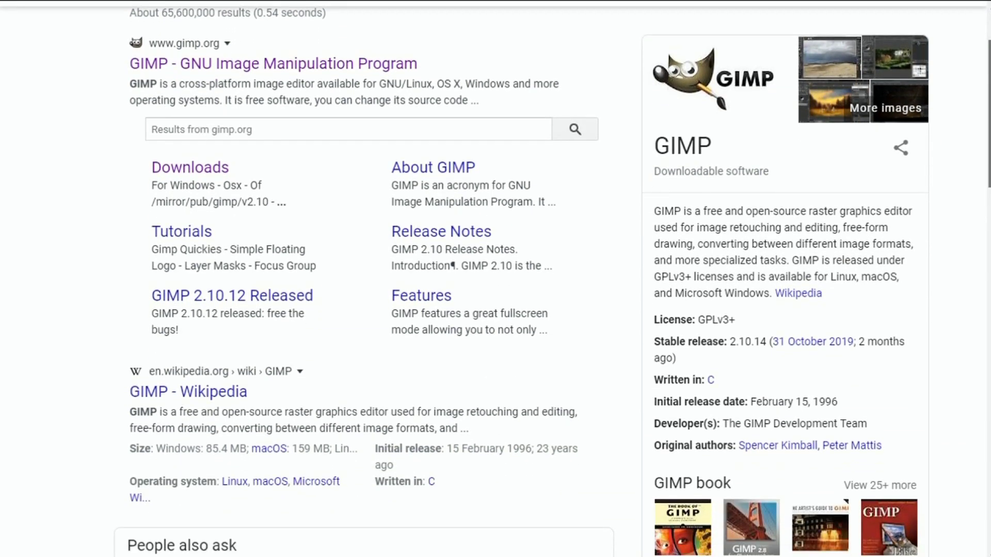
scroll(496, 279, down, 1)
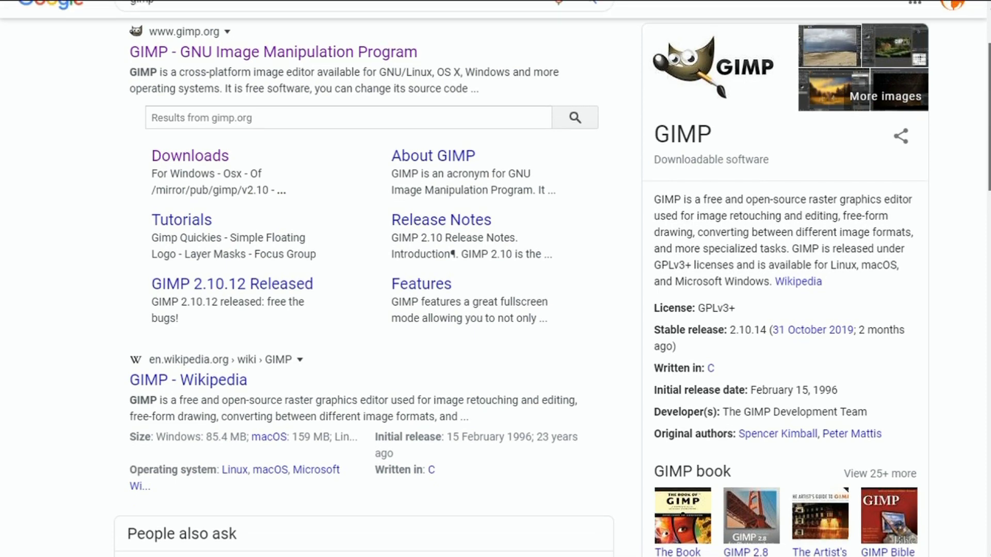
scroll(496, 279, down, 1)
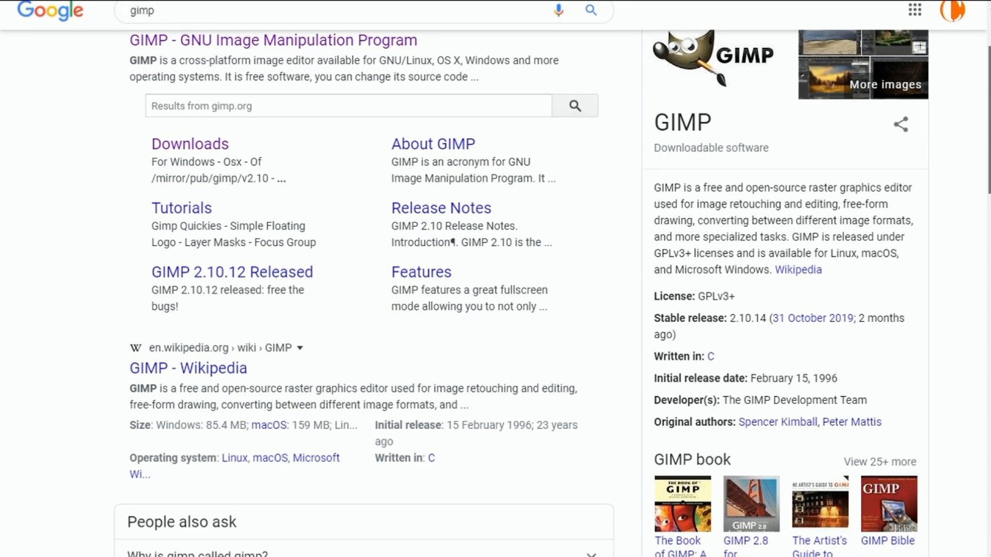
scroll(495, 279, down, 3)
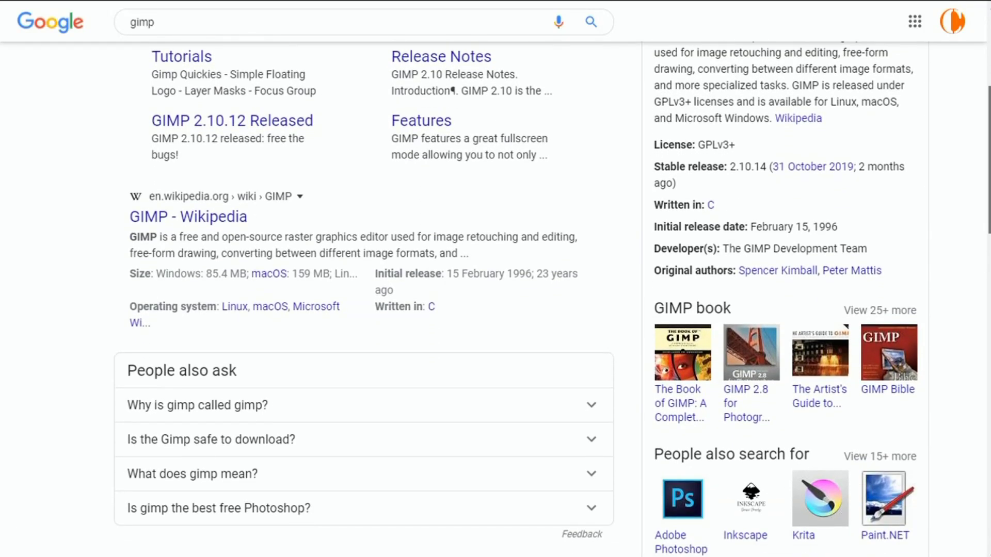
scroll(495, 279, up, 3)
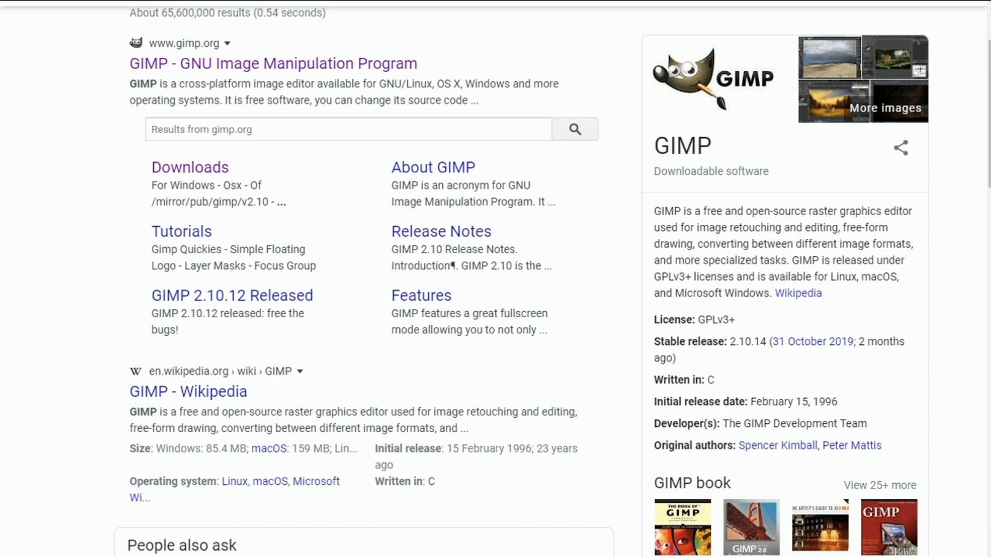
scroll(495, 278, up, 1)
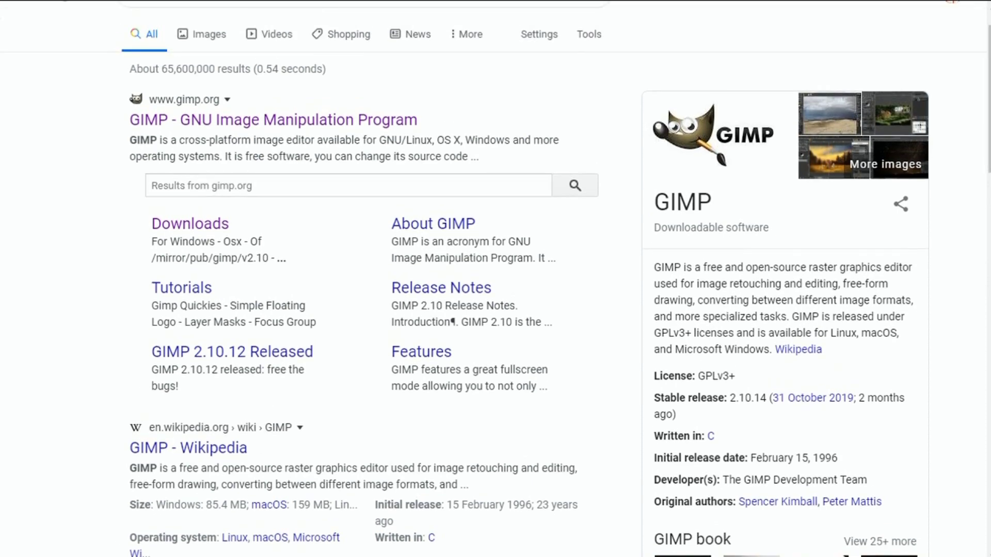
click(273, 120)
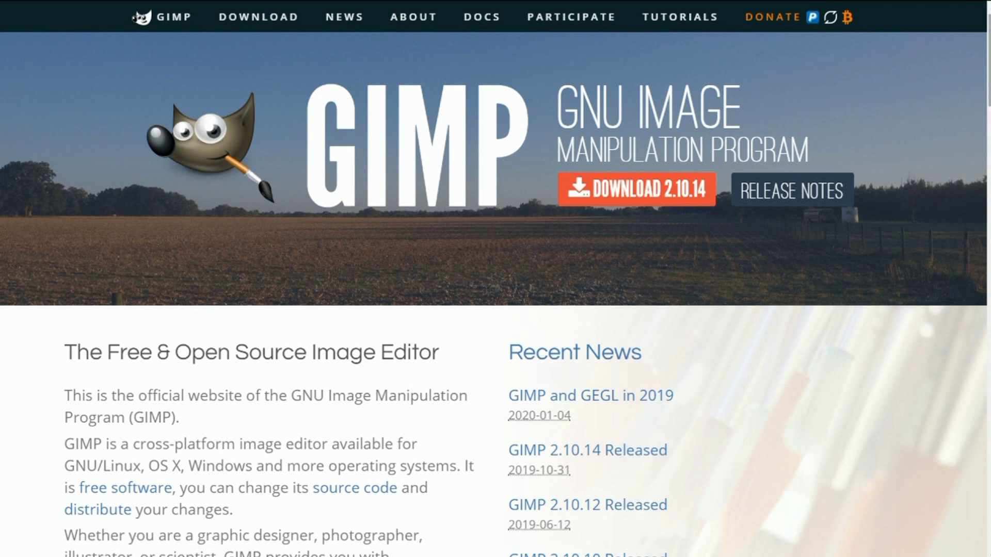
scroll(496, 278, down, 4)
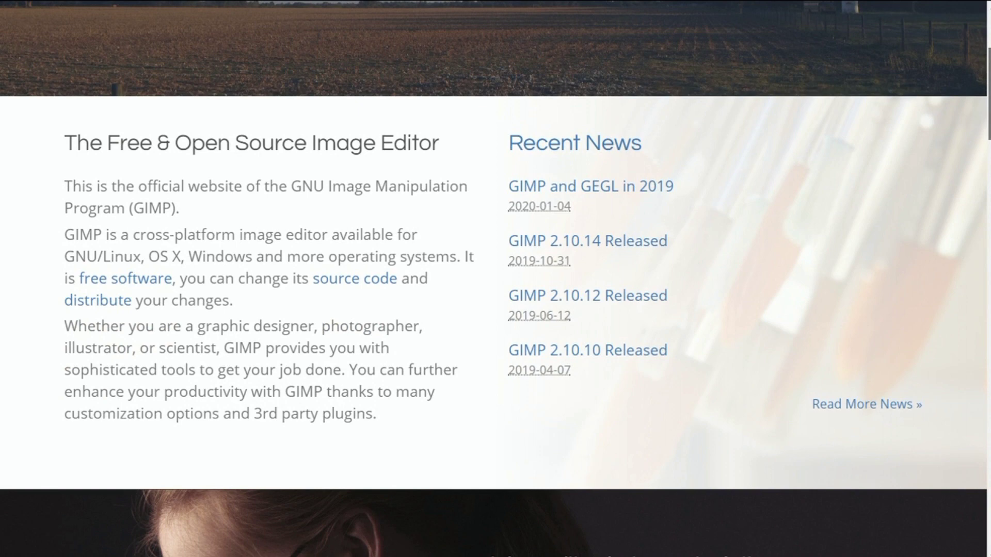
scroll(495, 279, up, 1)
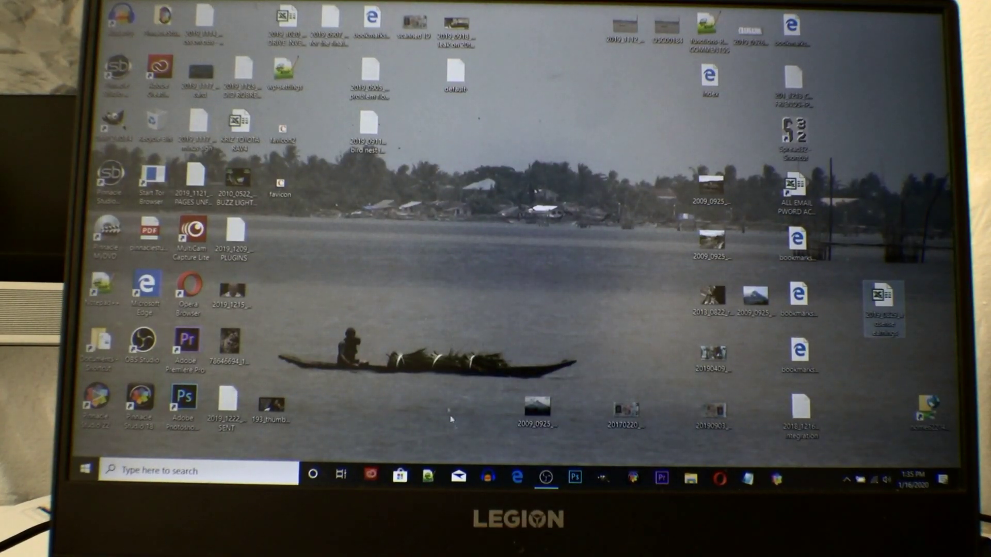
Step: Start GIMP 2.10 from its pinned taskbar icon
mouse_move(546, 480)
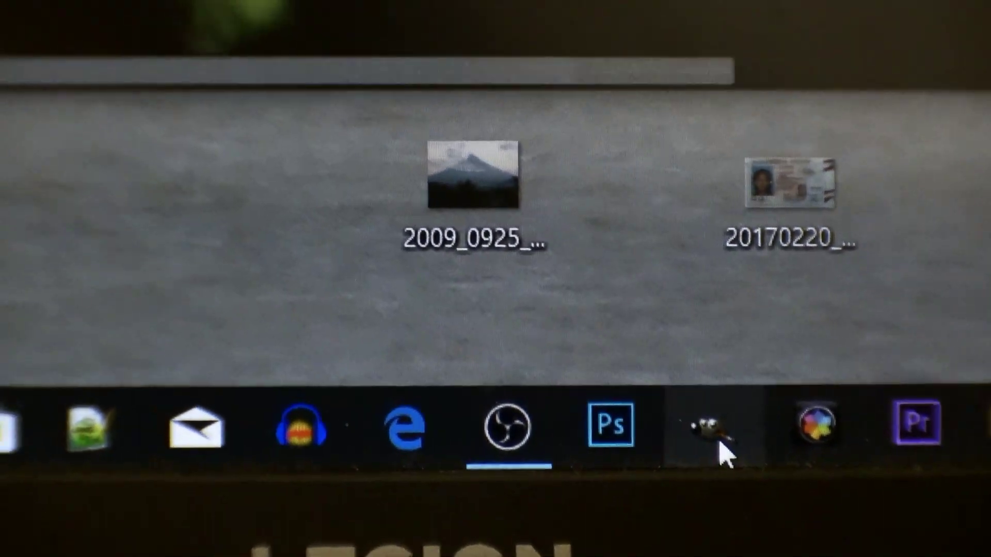
click(688, 416)
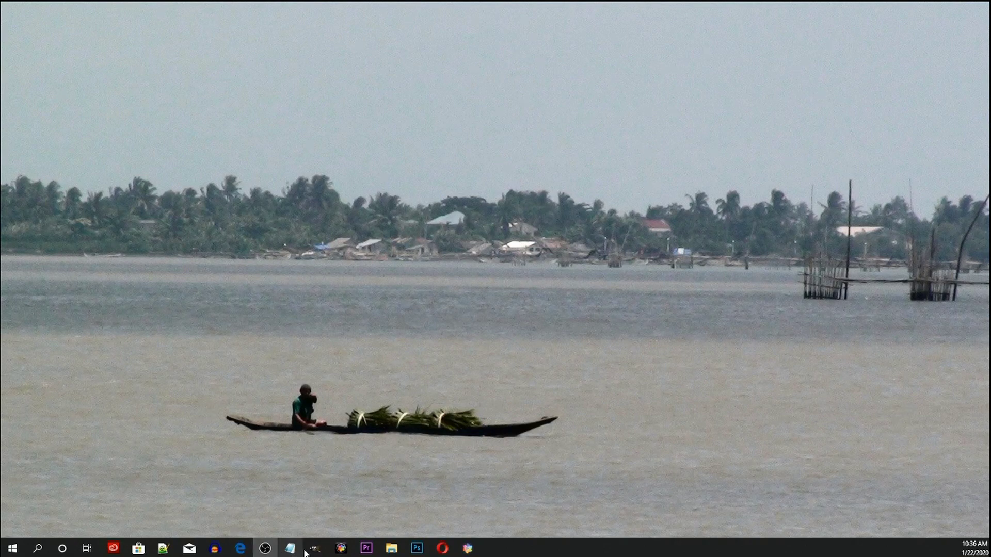
Step: Bring up the GIMP window and browse the File and Edit menus
click(314, 550)
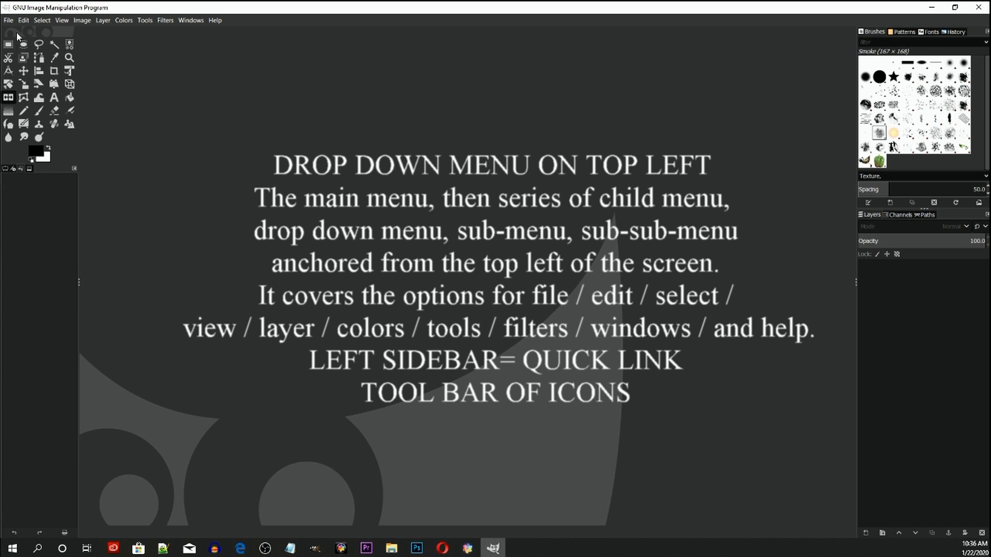
click(9, 22)
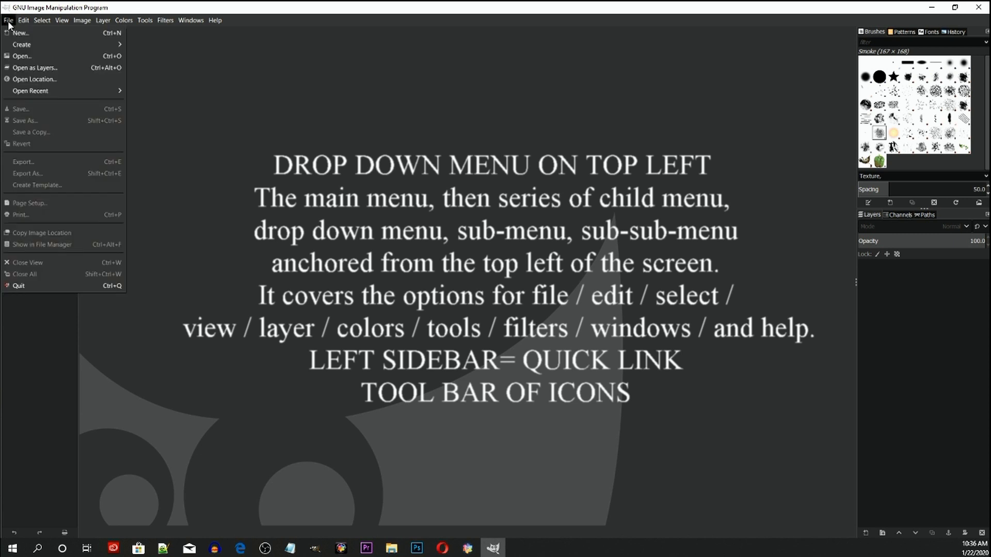
click(8, 22)
click(24, 21)
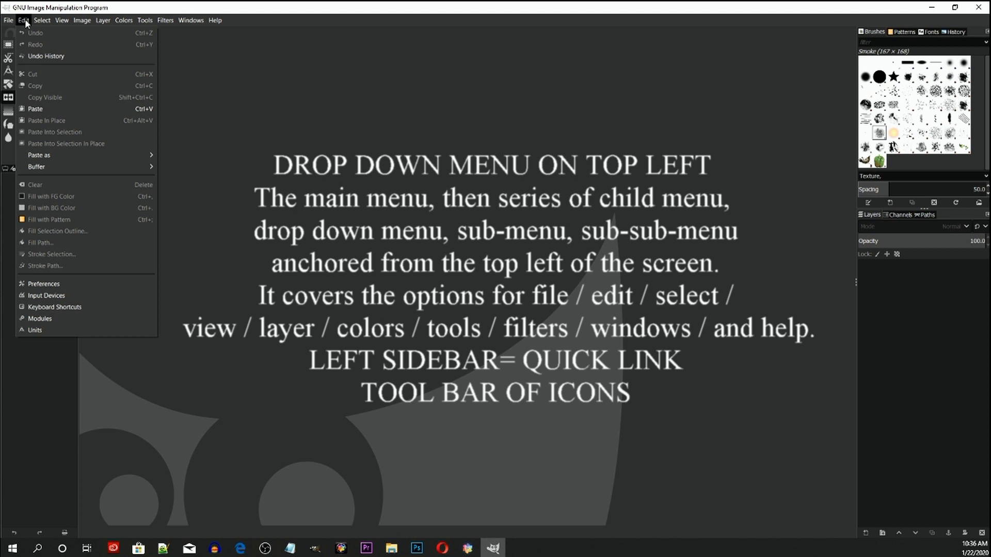
Step: Browse the Windows and Help menus and show the About dialog confirming version 2.10.14
mouse_move(39, 21)
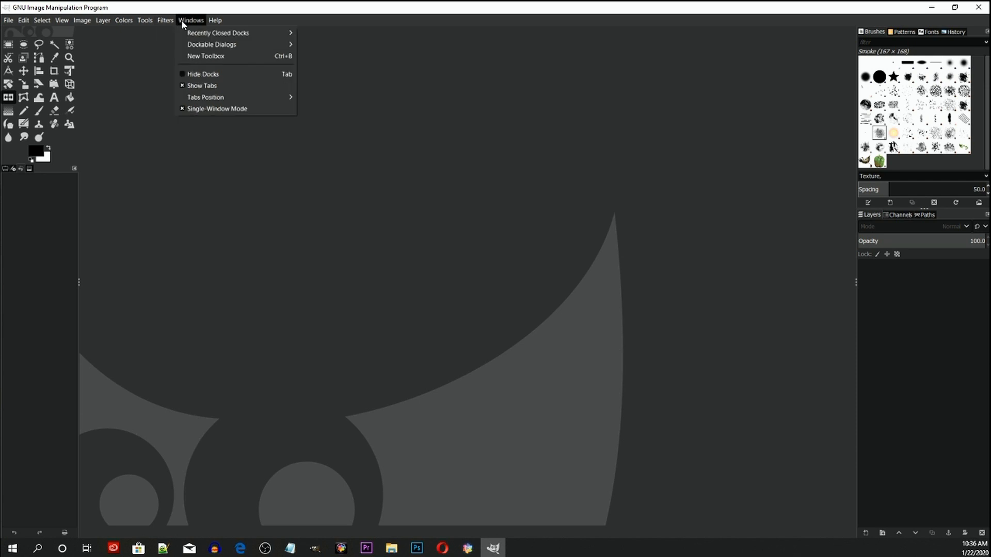
mouse_move(215, 21)
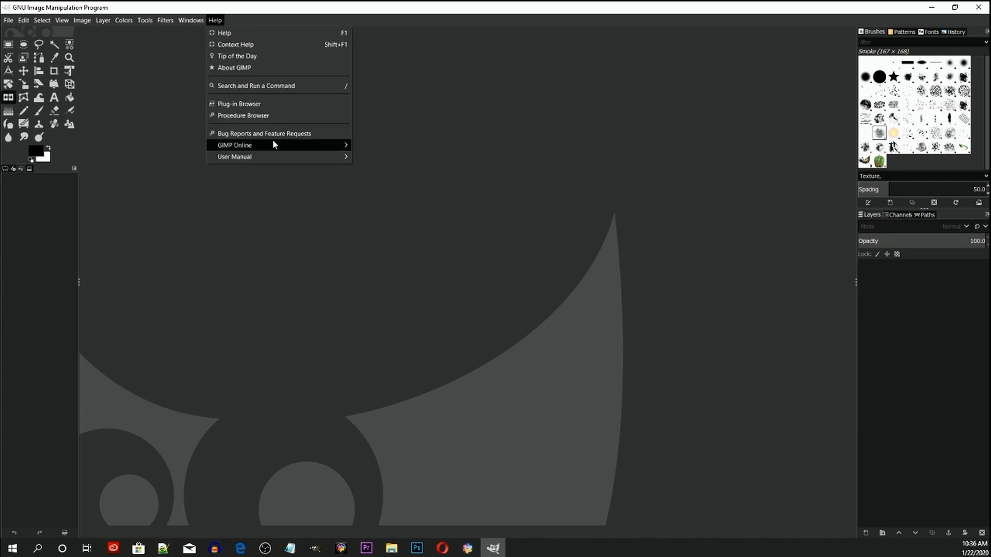
mouse_move(273, 145)
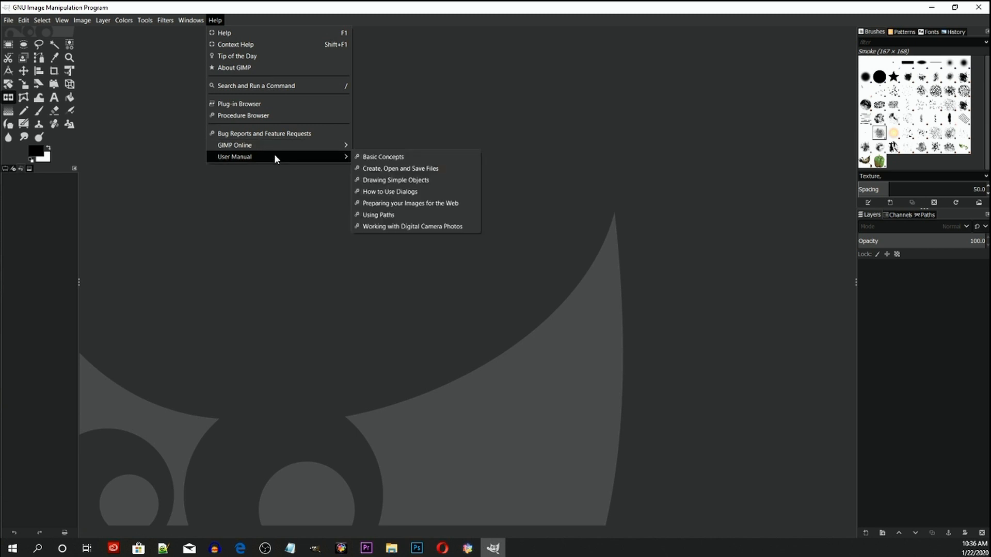
click(250, 66)
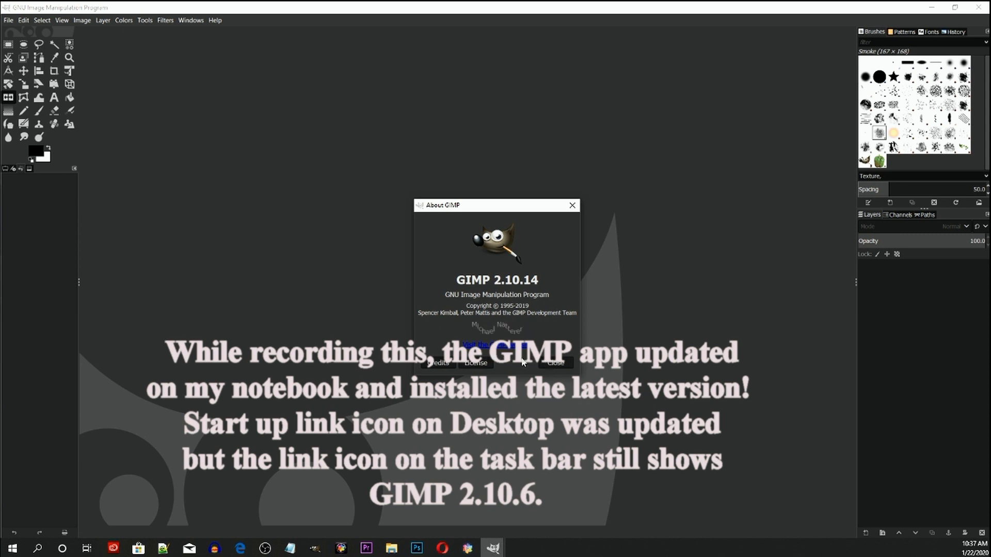
click(553, 363)
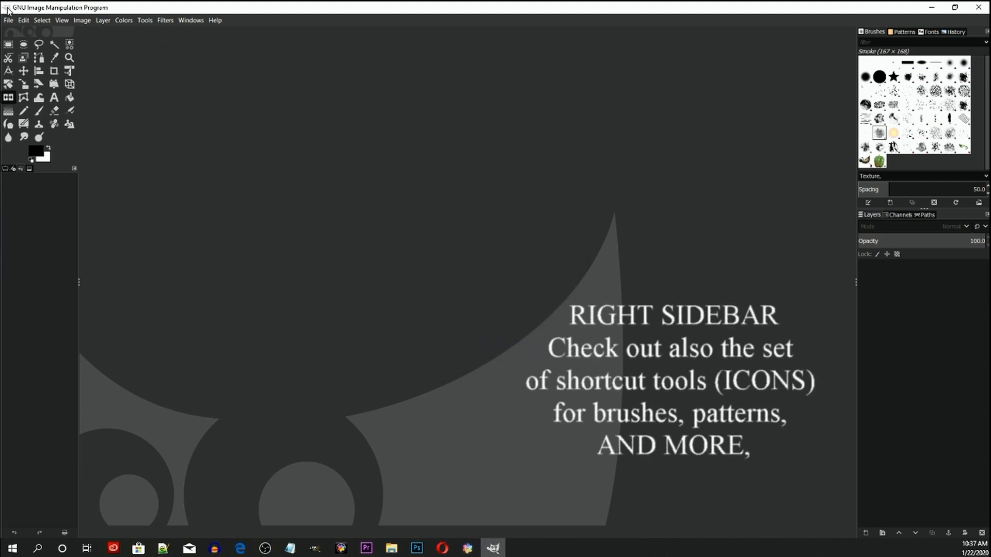
Step: Open 2010_0828_butterfly.jpg from the Recently Used list in File > Open
click(8, 21)
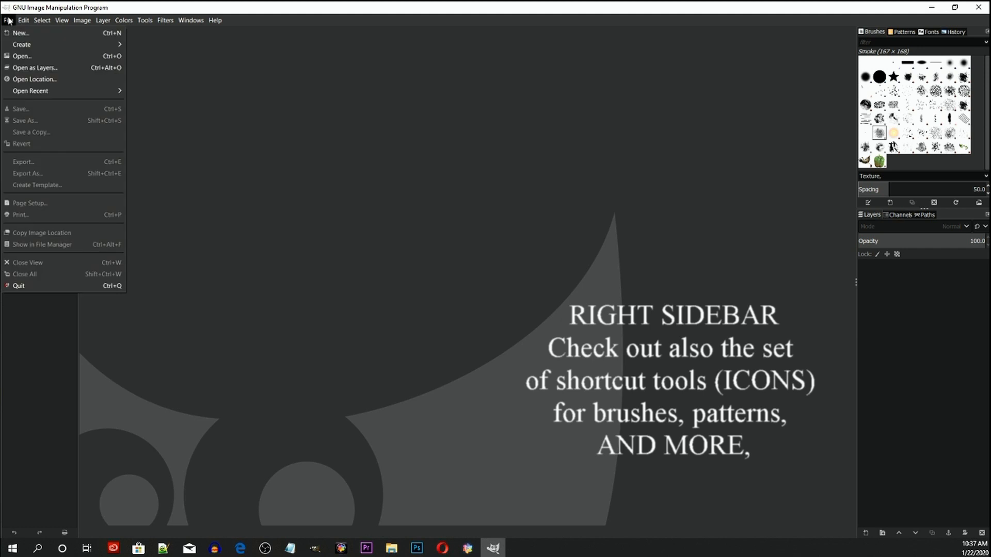
mouse_move(20, 44)
click(20, 57)
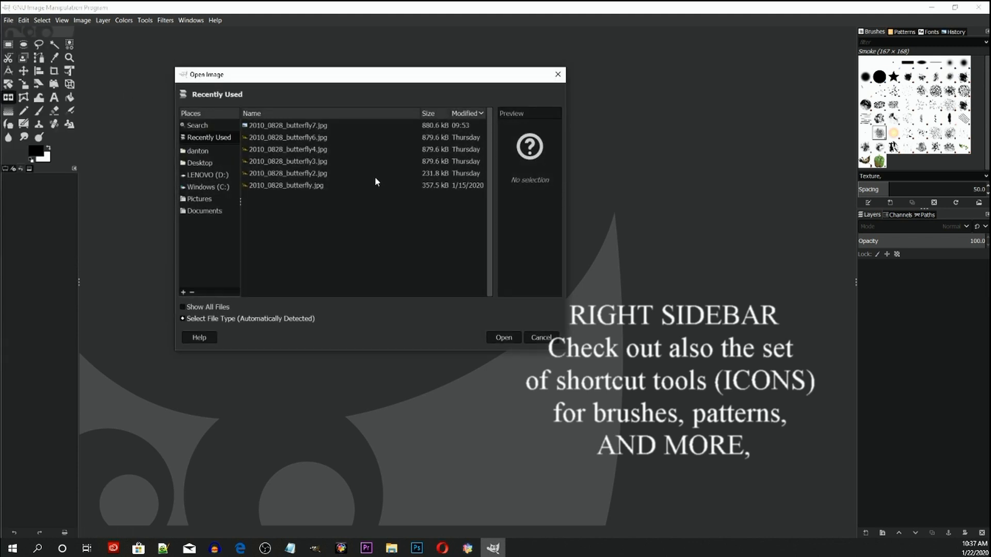
click(301, 184)
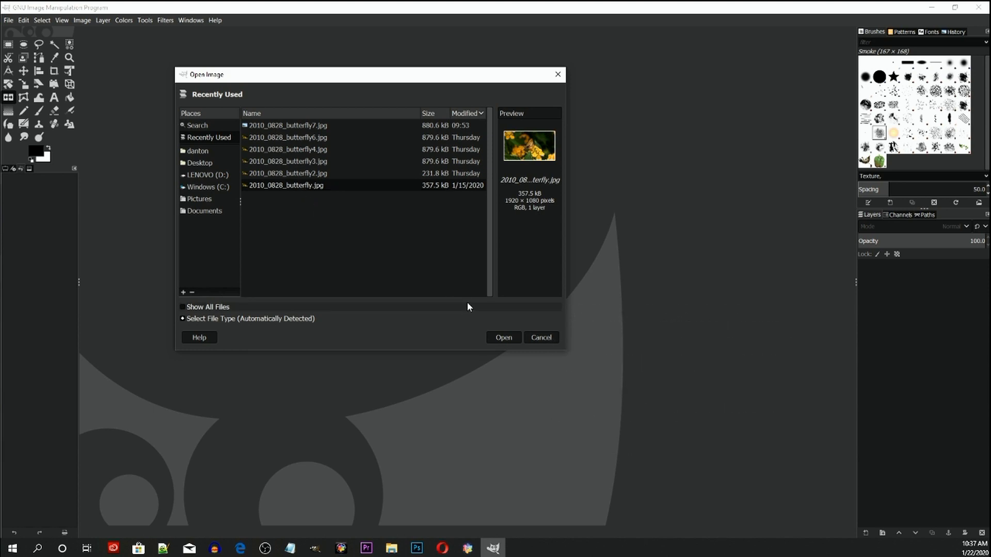
click(499, 338)
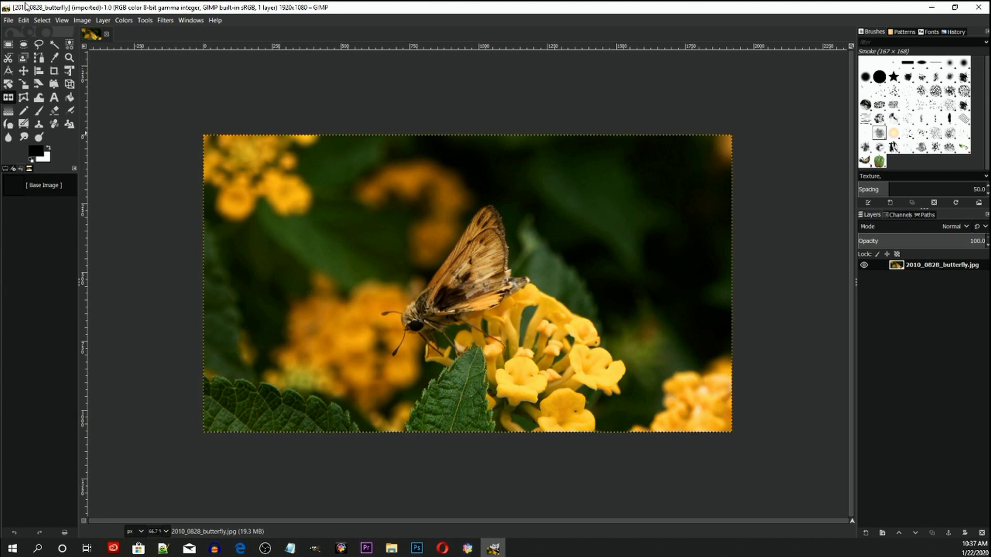
click(9, 20)
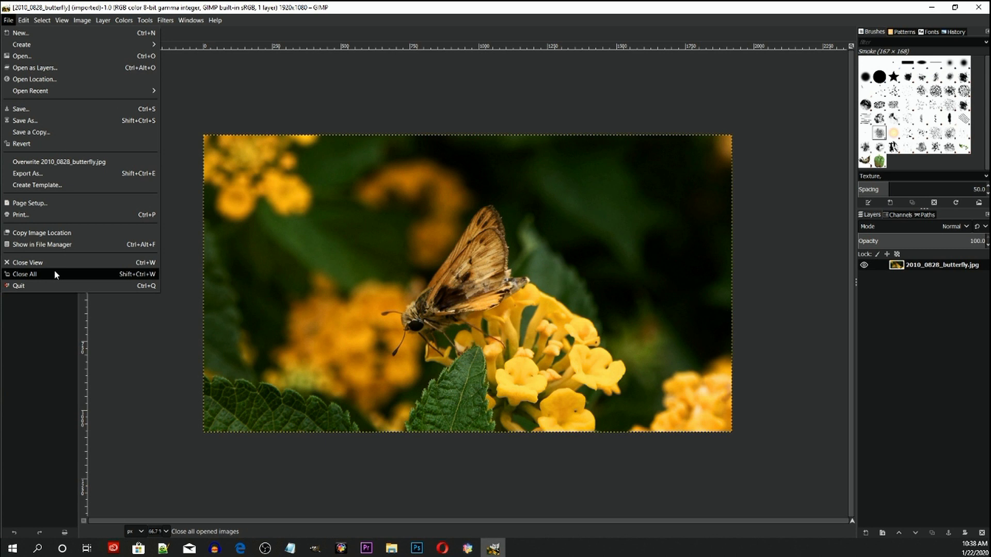
mouse_move(24, 22)
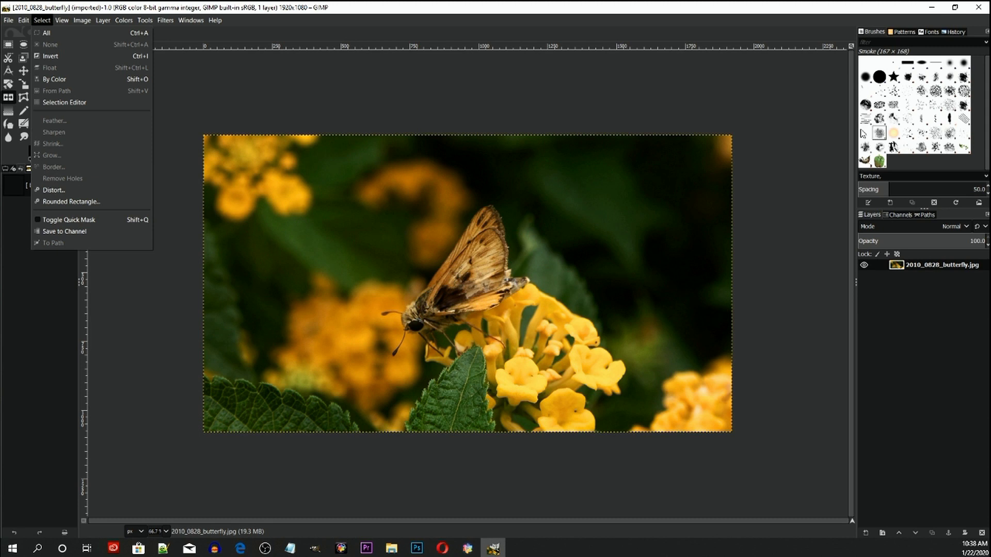
click(814, 143)
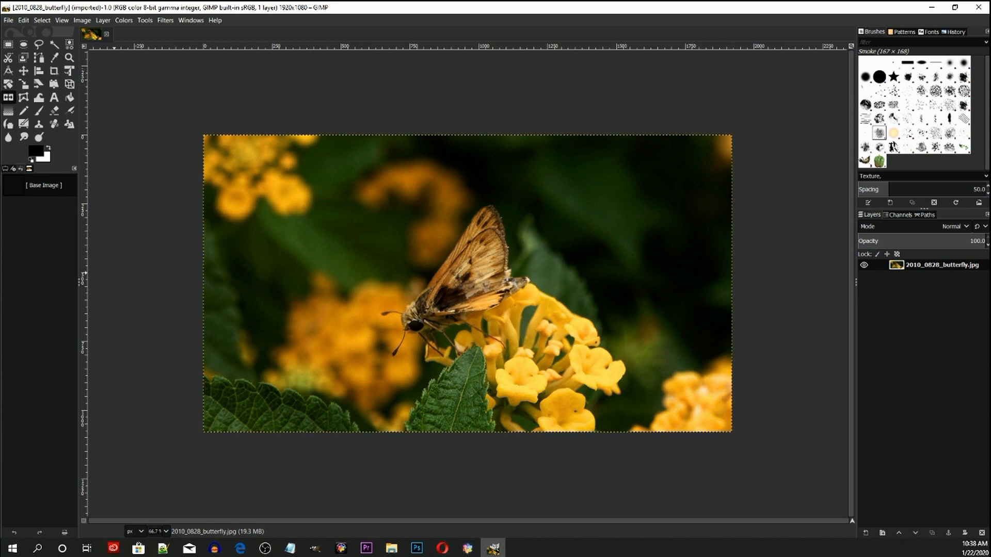
key(alt+Tab)
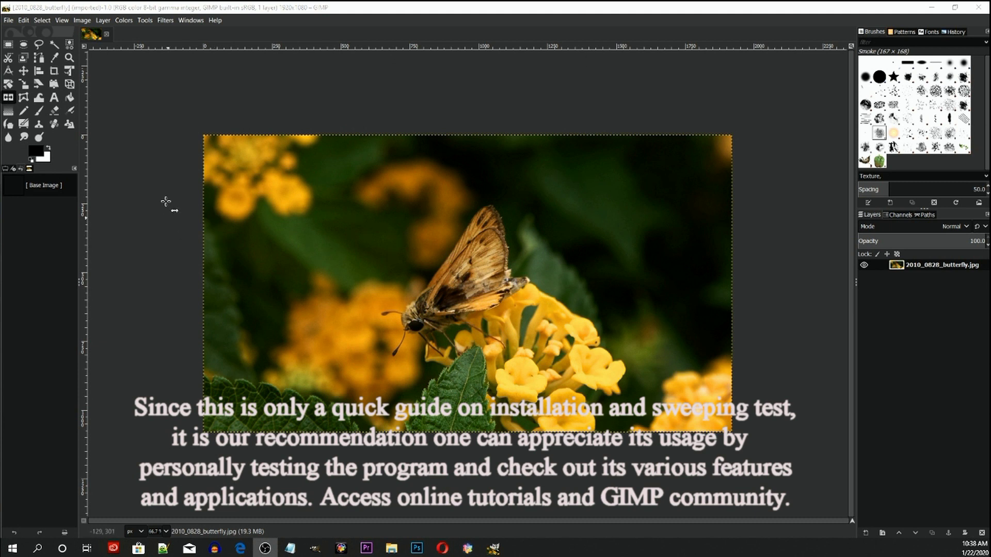
Step: Open Save As, then cancel it rather than saving in GIMP's own format
click(9, 20)
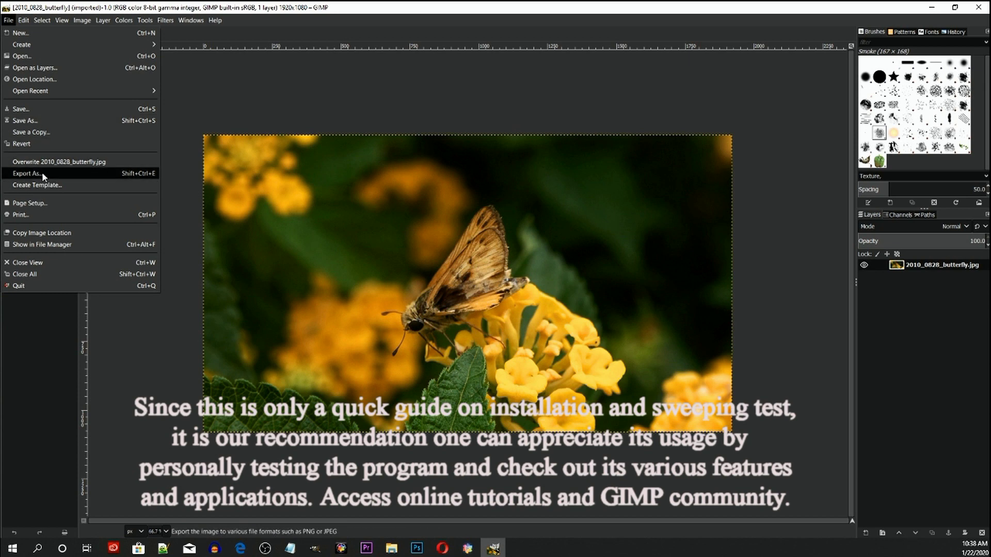
click(22, 120)
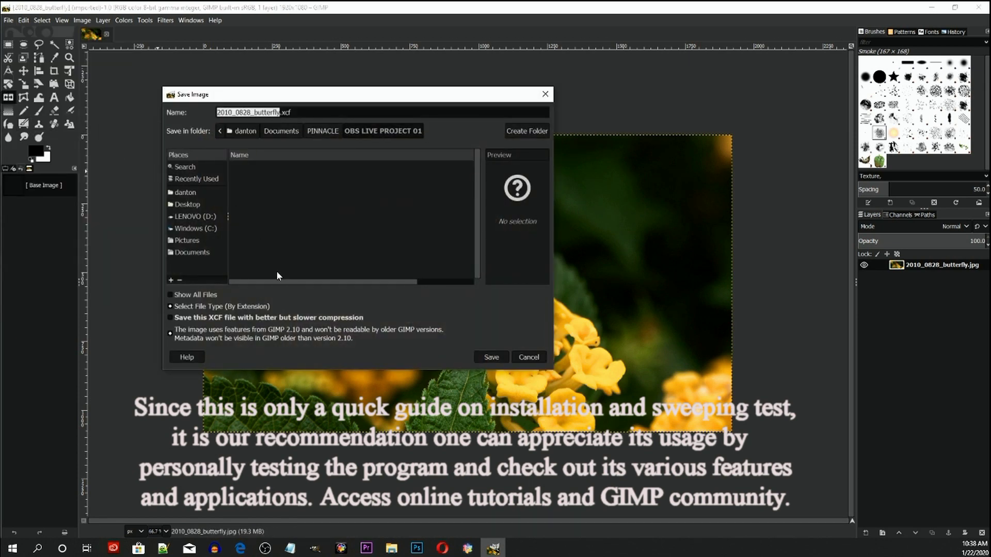
click(527, 357)
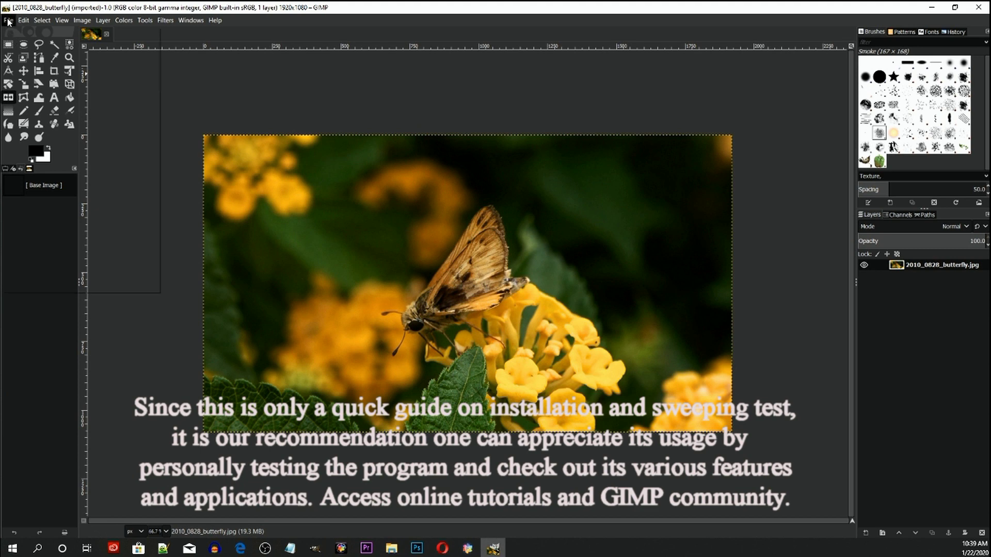
Step: Export the photo under the new name 2010_0828_butterfly8.jpg
click(8, 20)
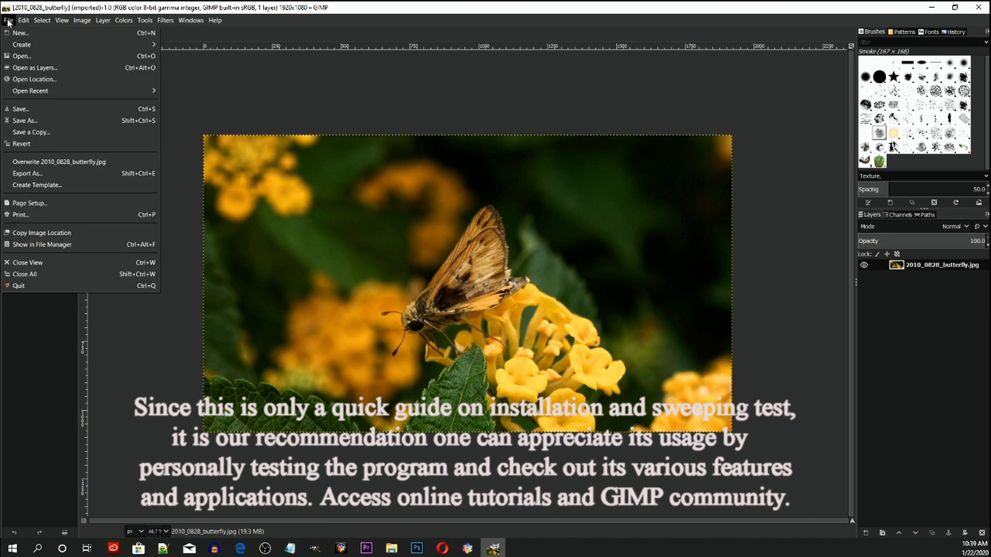
click(62, 174)
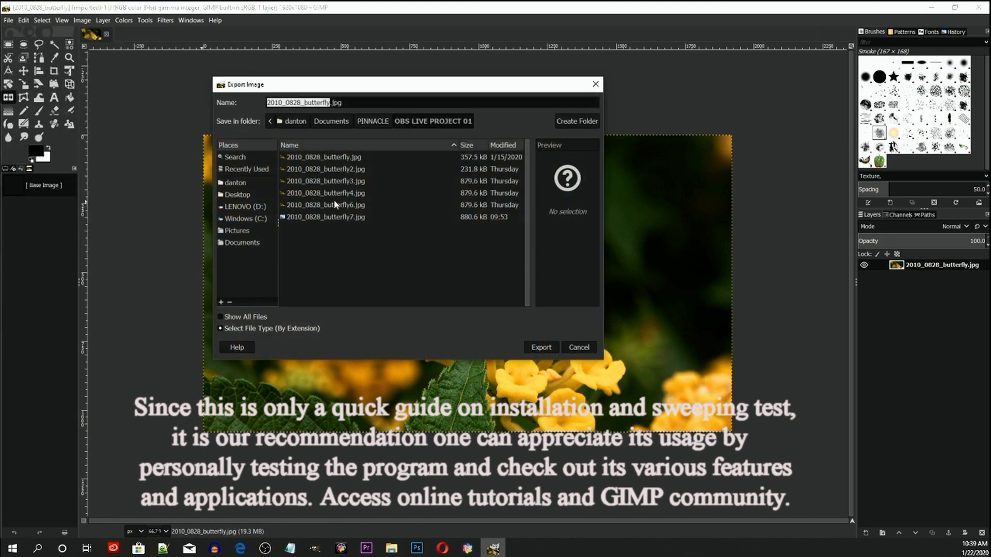
click(327, 103)
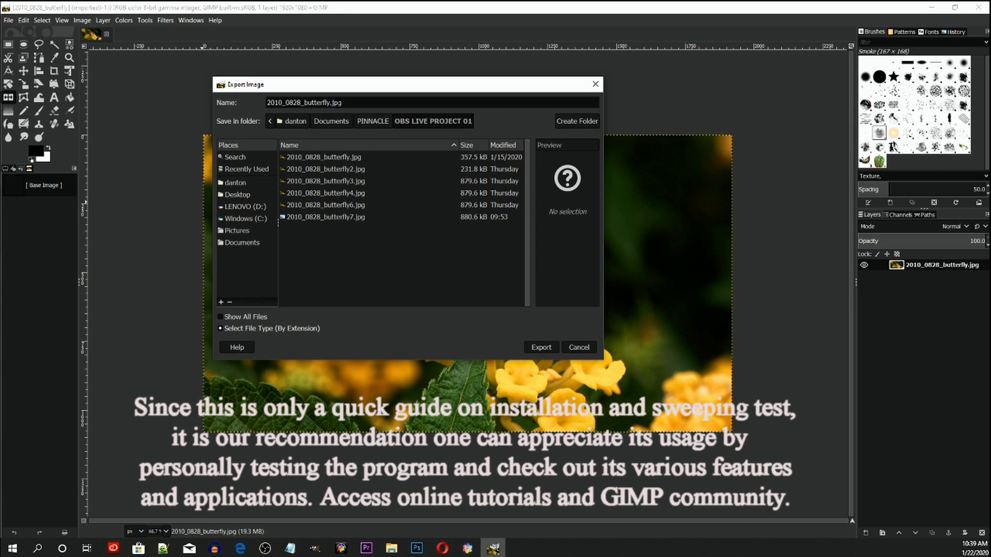
text(8)
click(540, 347)
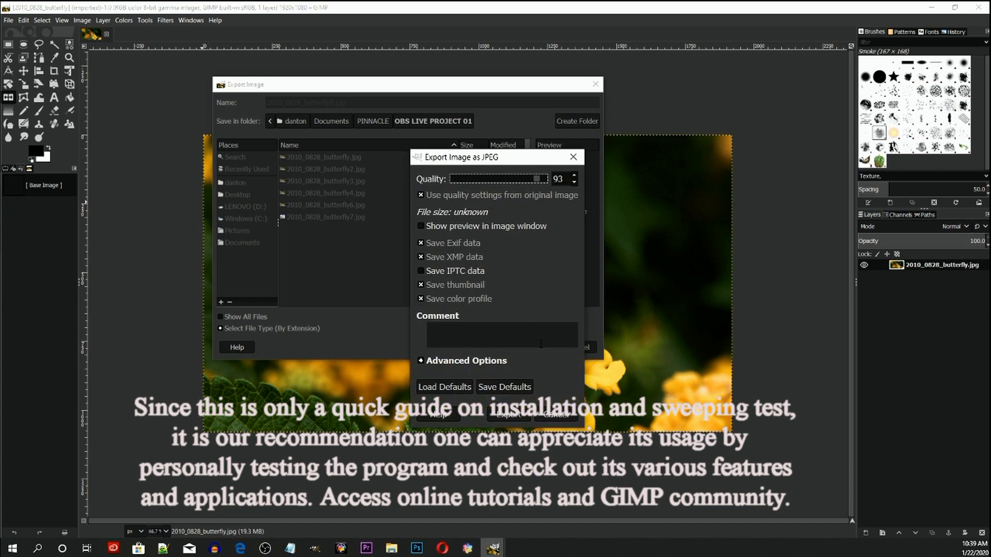
Step: Stop reusing the original quality settings and adjust JPEG quality, settling at 60
click(420, 195)
click(573, 176)
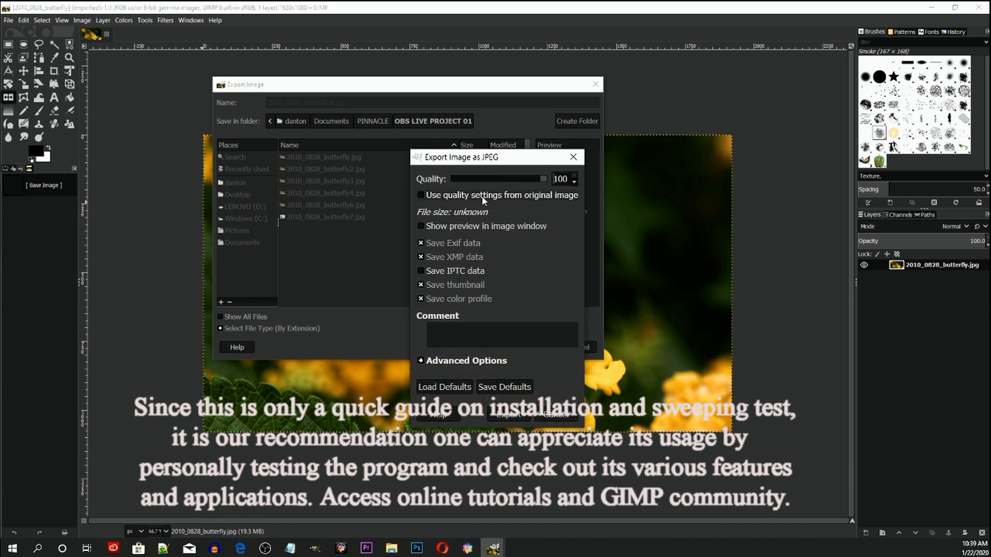
click(574, 182)
click(574, 181)
click(574, 181)
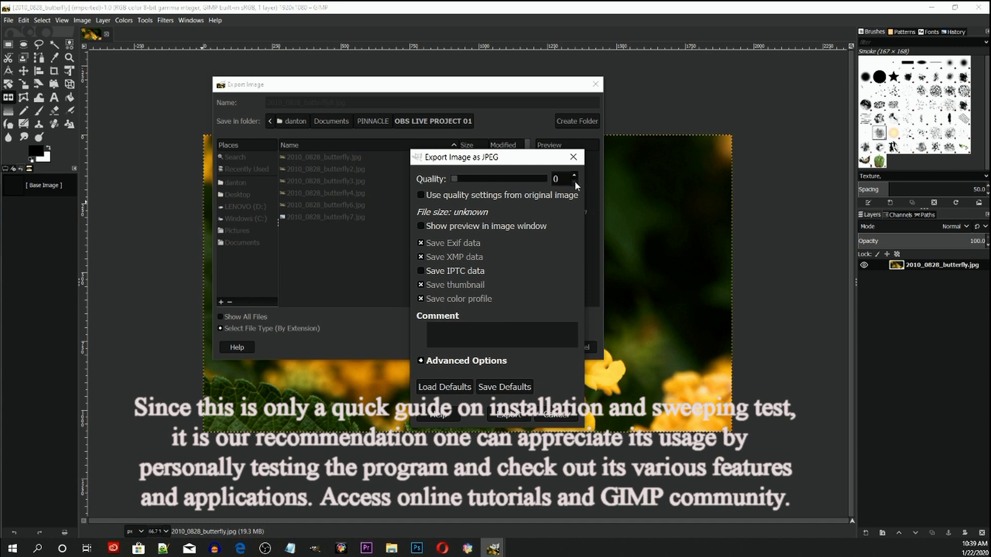
click(575, 174)
click(575, 175)
click(574, 175)
click(574, 175)
click(574, 176)
click(574, 175)
Step: Turn off XMP and thumbnail saving, move the options dialog aside, and drop quality to 0
click(422, 227)
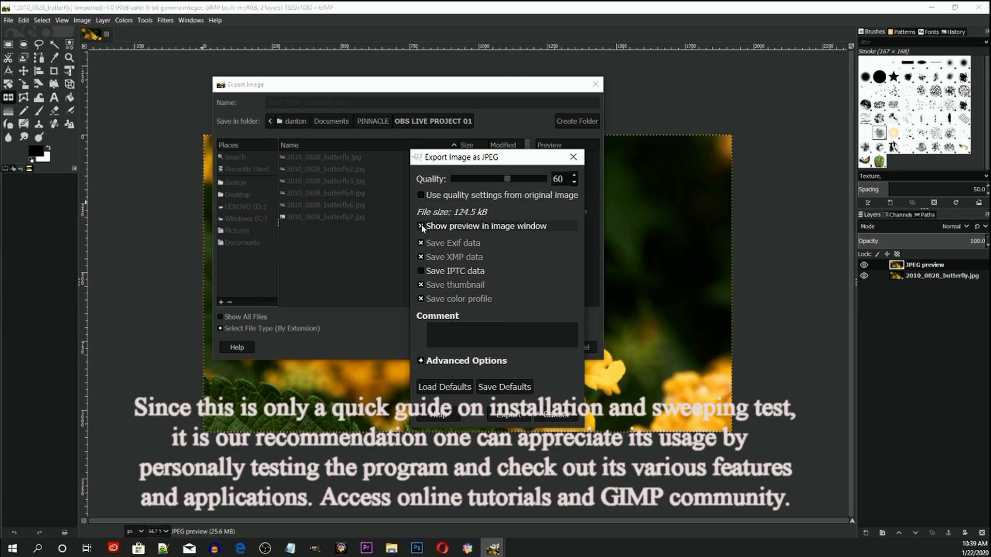
click(422, 227)
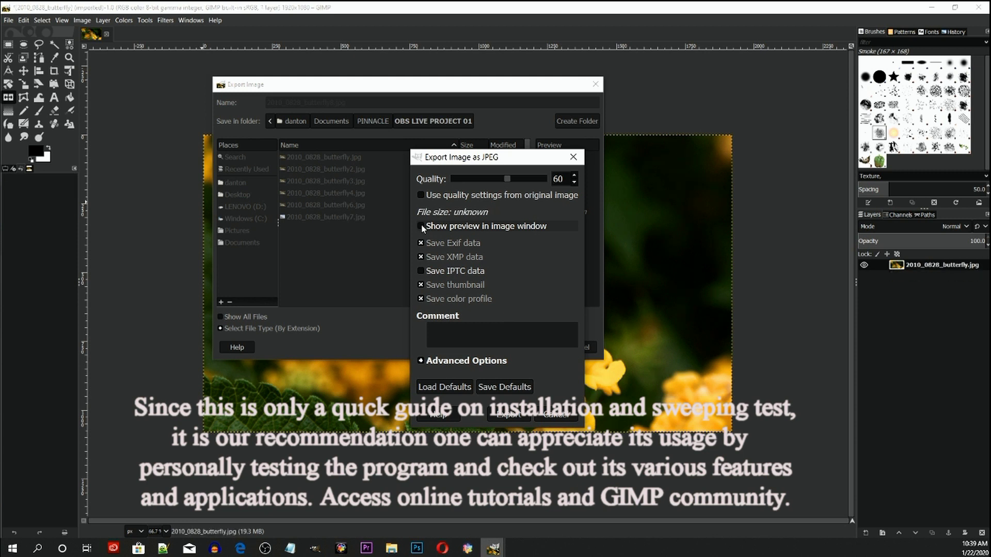
click(420, 257)
click(420, 285)
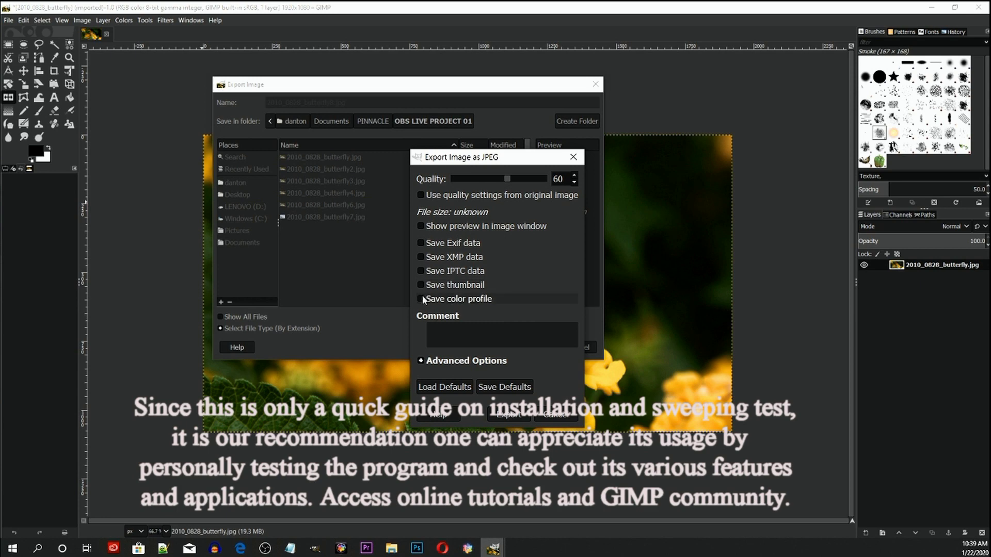
drag(501, 157, 572, 130)
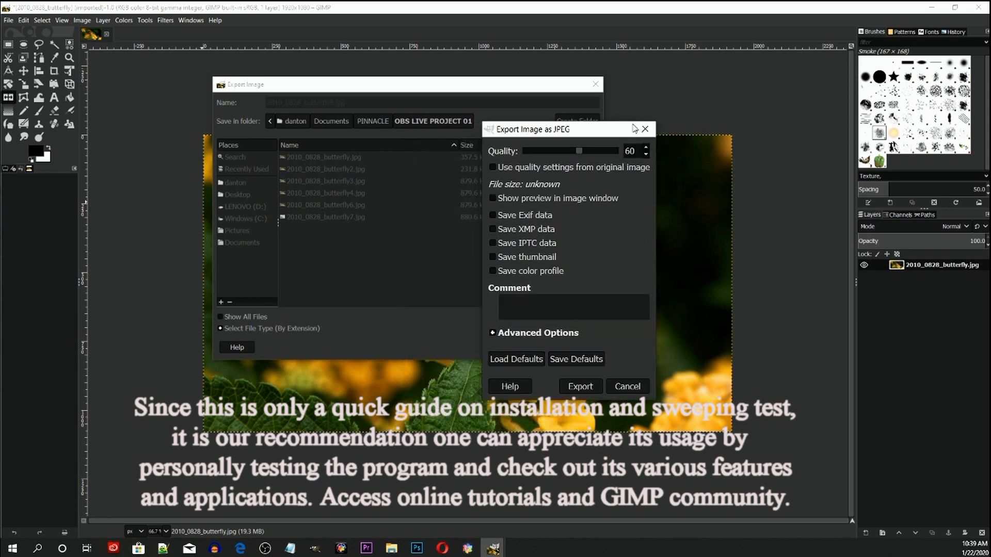
drag(616, 131, 768, 118)
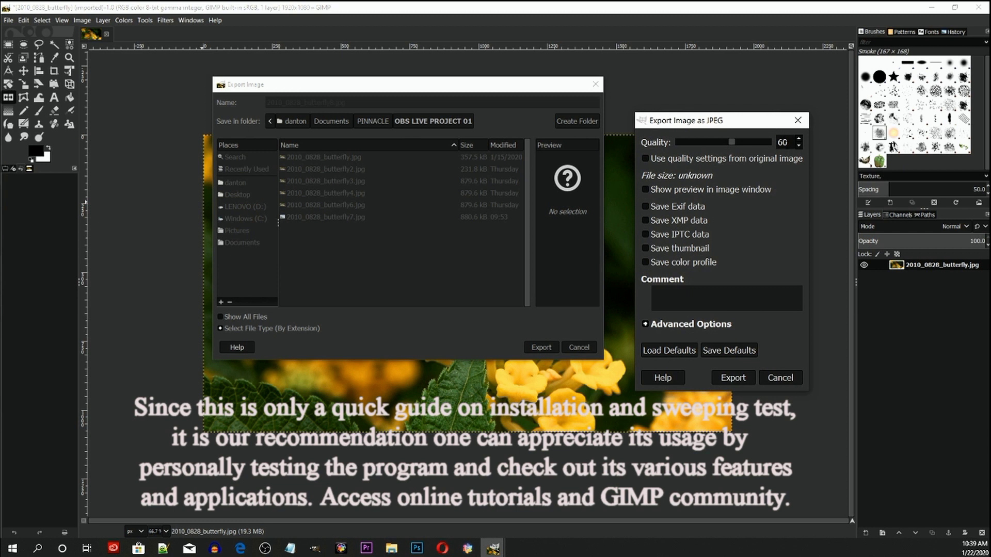
click(799, 146)
Step: Raise the JPEG quality, complete the export, and glance at the Help menu
click(797, 138)
click(733, 377)
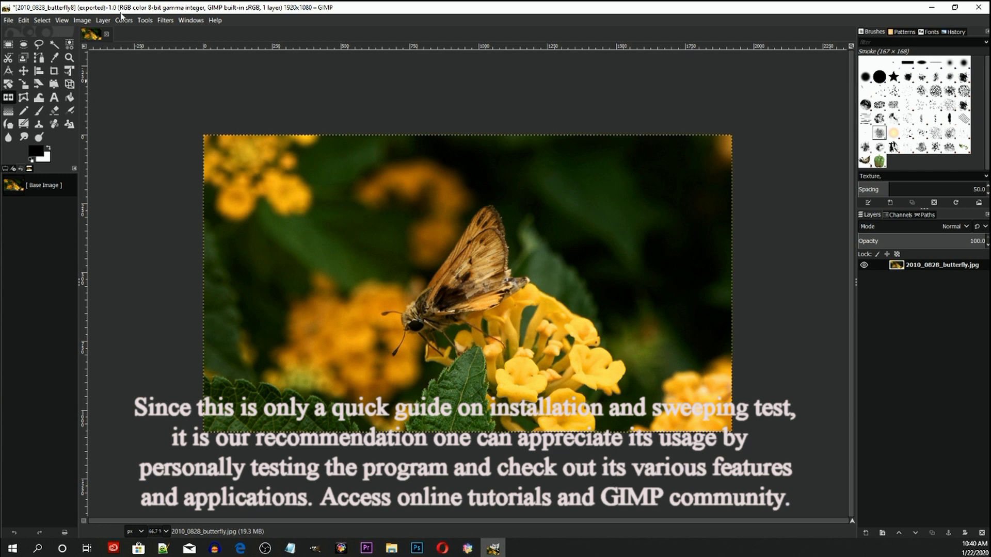
click(215, 22)
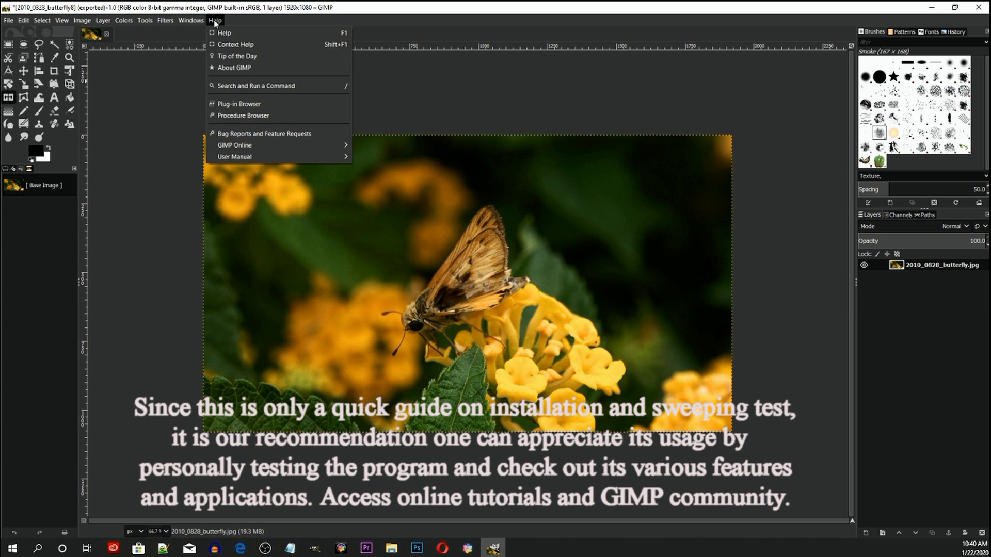
Step: Dismiss the Help menu and close the butterfly8 image with File > Close View, discarding changes
mouse_move(242, 148)
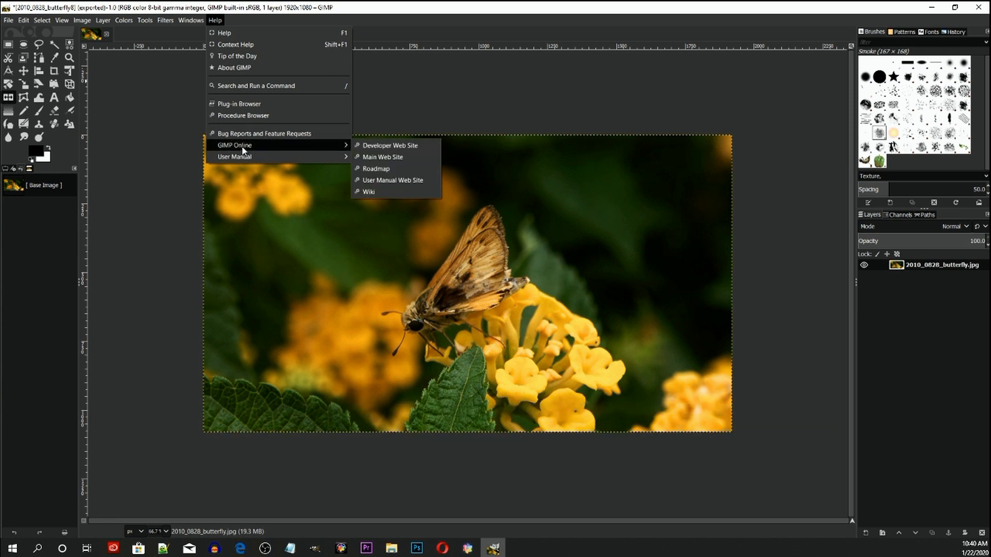
click(164, 103)
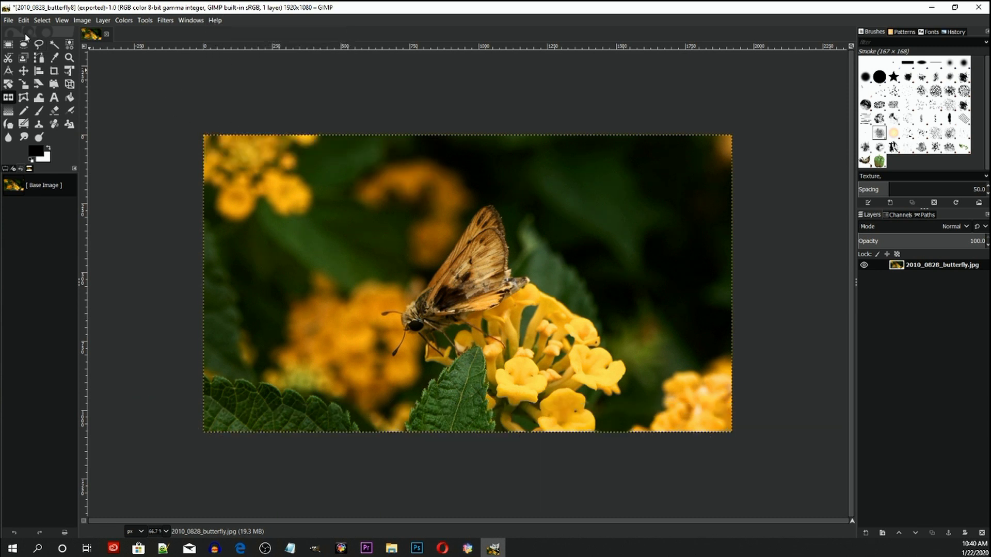
click(8, 23)
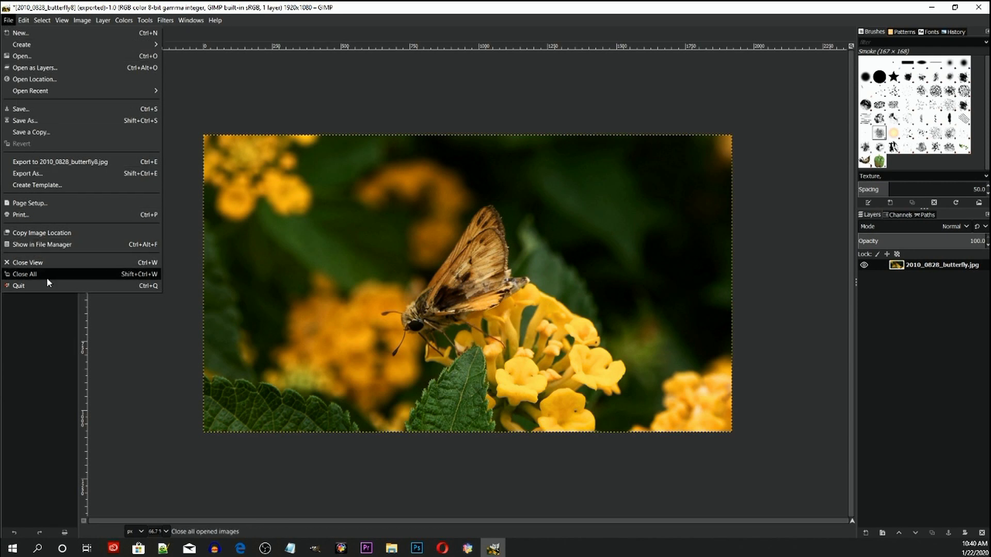
click(41, 262)
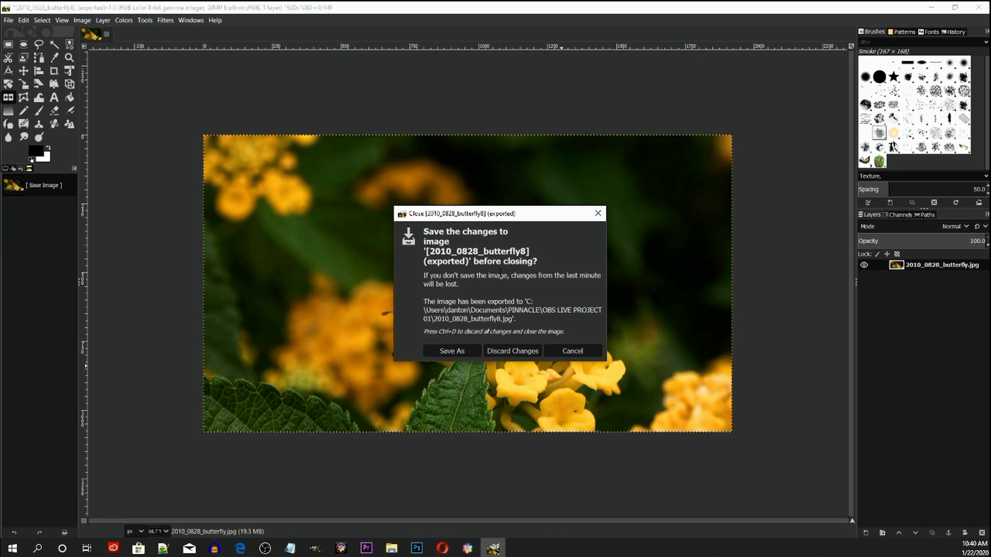
click(508, 353)
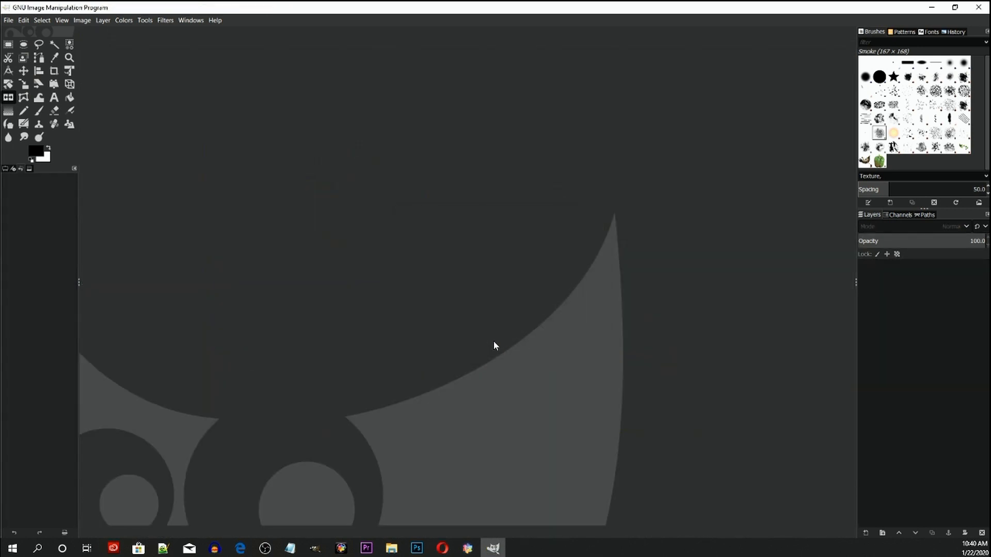
Step: Open the File menu and dismiss it without quitting GIMP
click(8, 20)
click(25, 280)
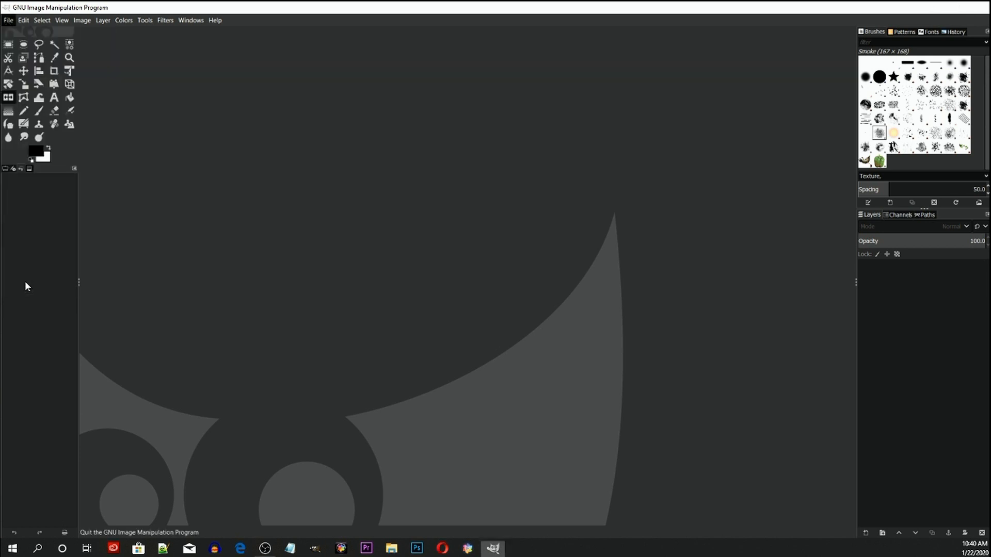